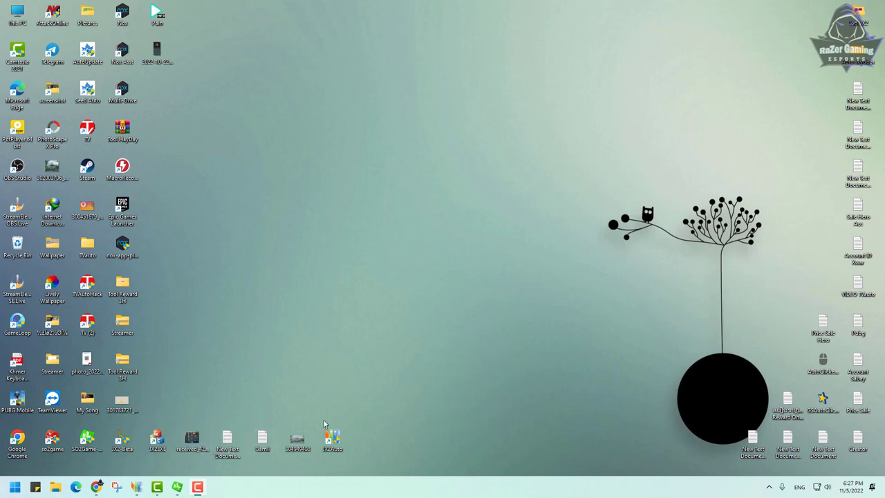
# Bring up the JX Online II game window, reposition it on the desktop and check its server connection message.
pyautogui.click(178, 487)
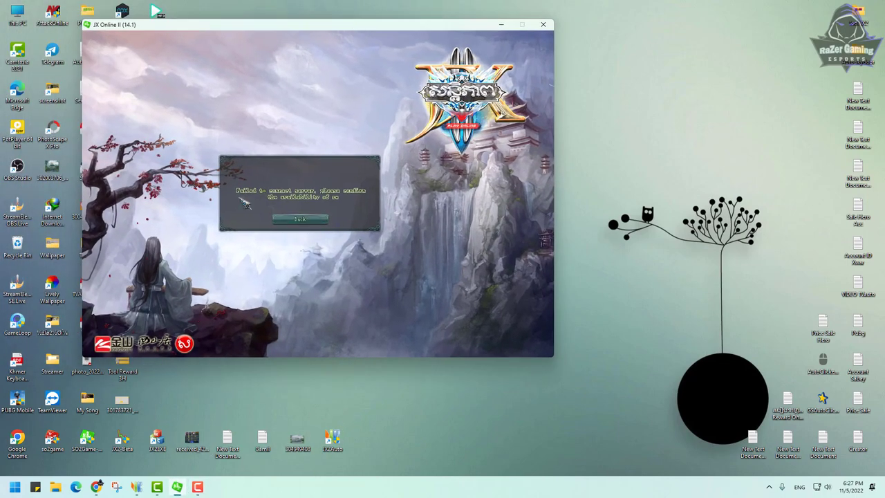
pyautogui.moveTo(355, 26); pyautogui.dragTo(570, 41)
pyautogui.click(513, 234)
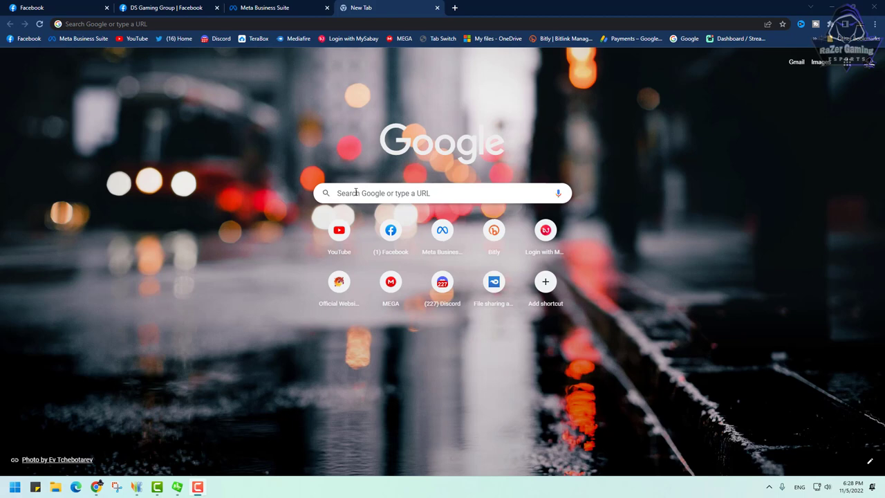
# Search Google for windscribe and open the Download page of the Windscribe website from the results.
pyautogui.click(356, 193)
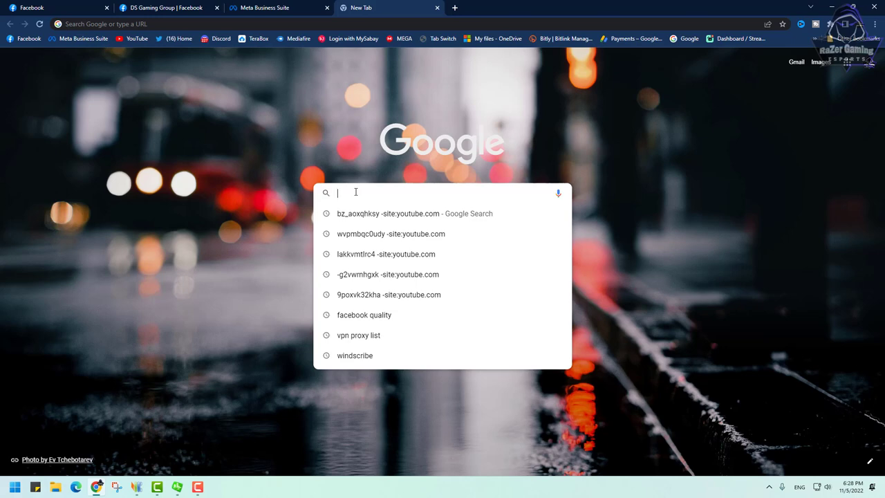
pyautogui.click(371, 357)
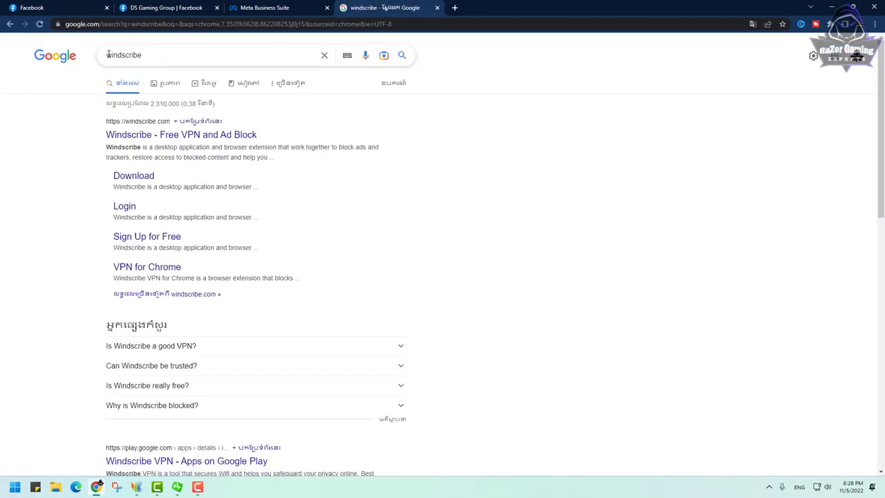
pyautogui.click(150, 56)
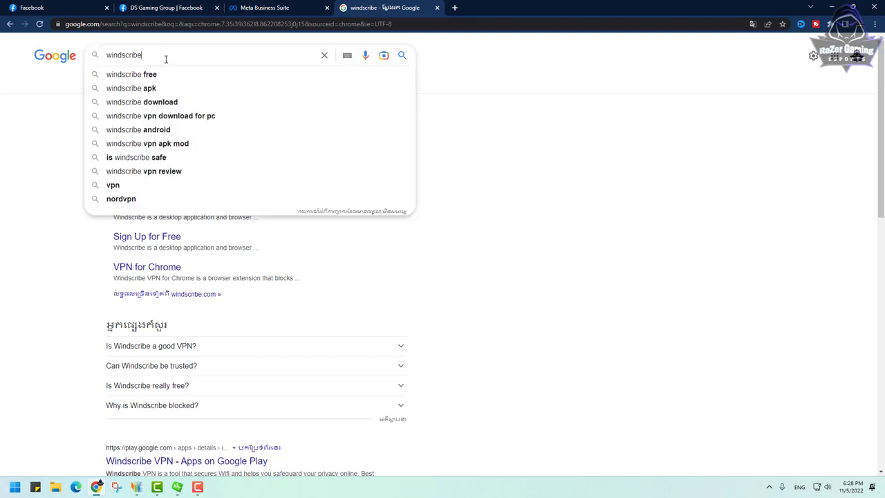
pyautogui.doubleClick(158, 55)
pyautogui.click(486, 124)
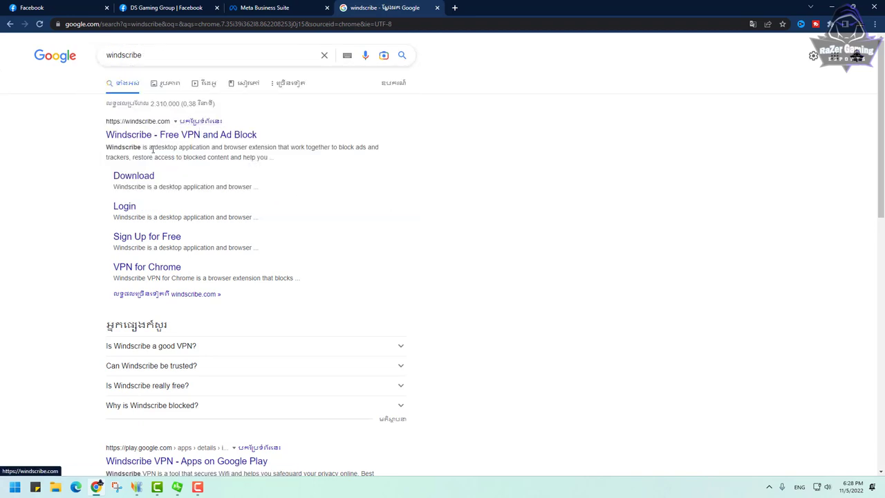
pyautogui.click(146, 177)
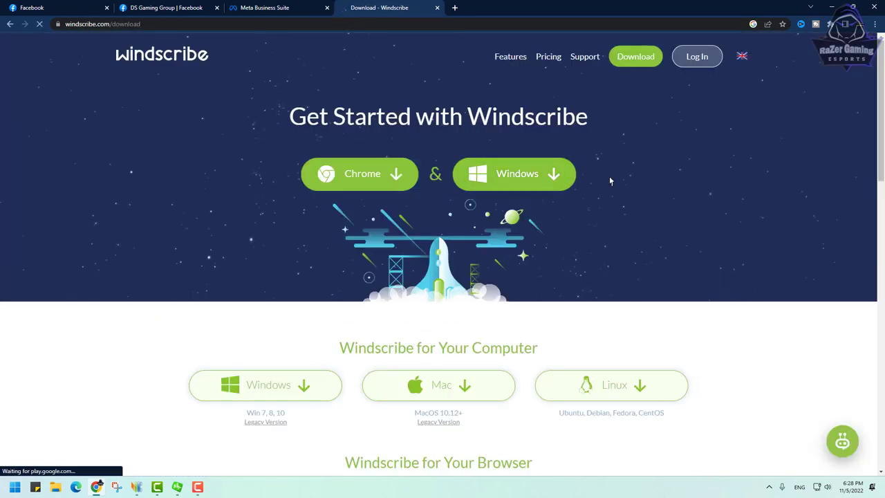
# Download the Windows version of Windscribe as Windscribe_2.4.exe into the Programs download folder.
pyautogui.scroll(-3, 480, 229)
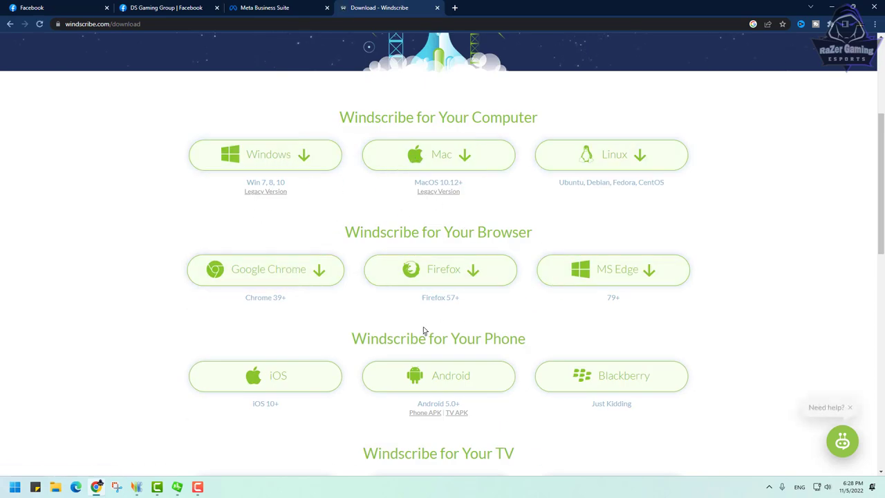
pyautogui.scroll(3, 427, 294)
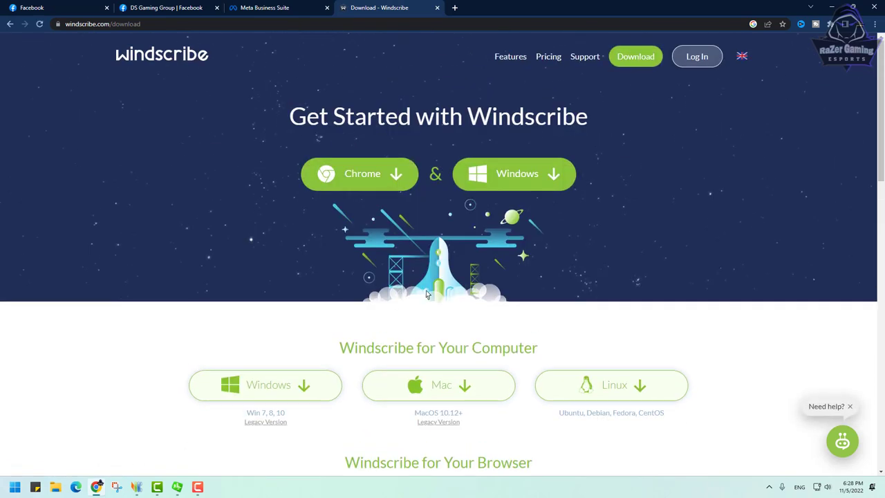
pyautogui.click(500, 176)
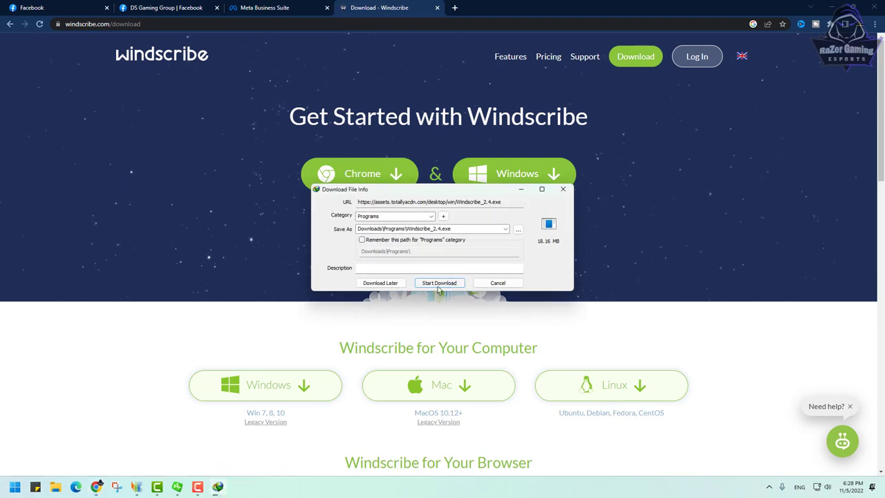
pyautogui.press('Return')
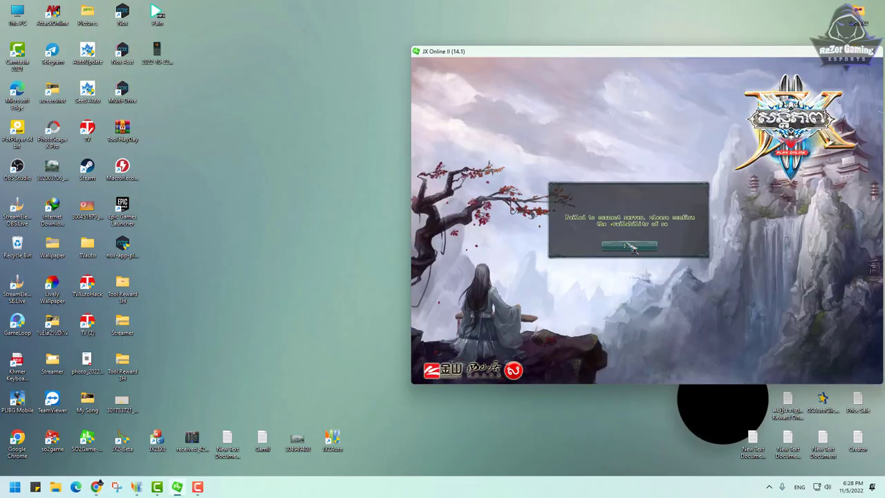
# Dismiss the game's connection message and try to open the downloaded Windscribe_2.4.exe from Internet Download Manager.
pyautogui.click(629, 247)
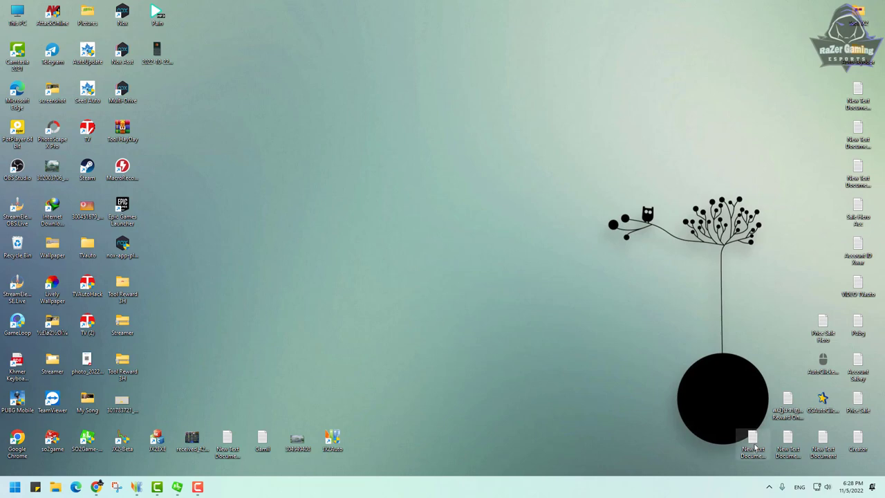
pyautogui.click(769, 487)
pyautogui.doubleClick(767, 448)
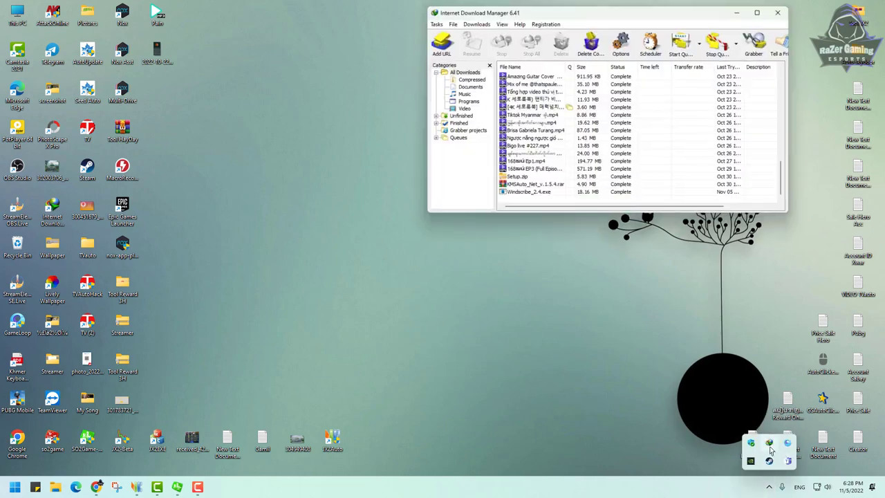
pyautogui.click(537, 195)
pyautogui.doubleClick(538, 195)
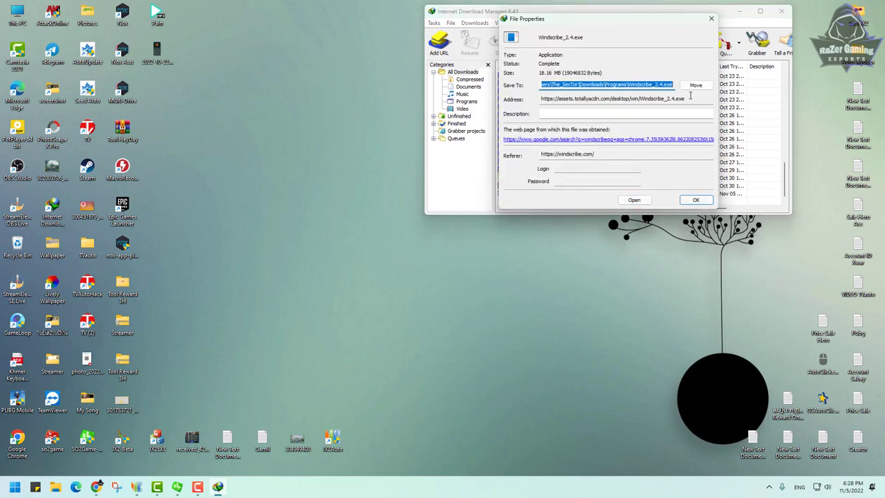
pyautogui.click(637, 202)
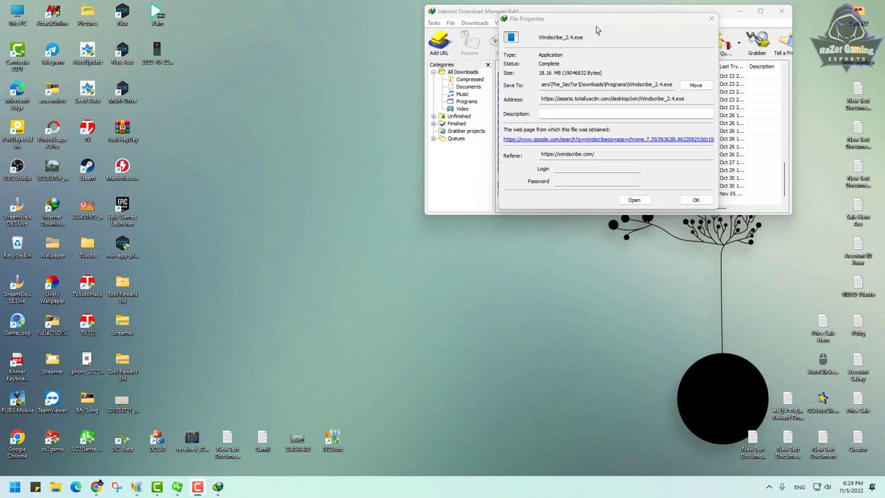
pyautogui.moveTo(565, 24); pyautogui.dragTo(494, 141)
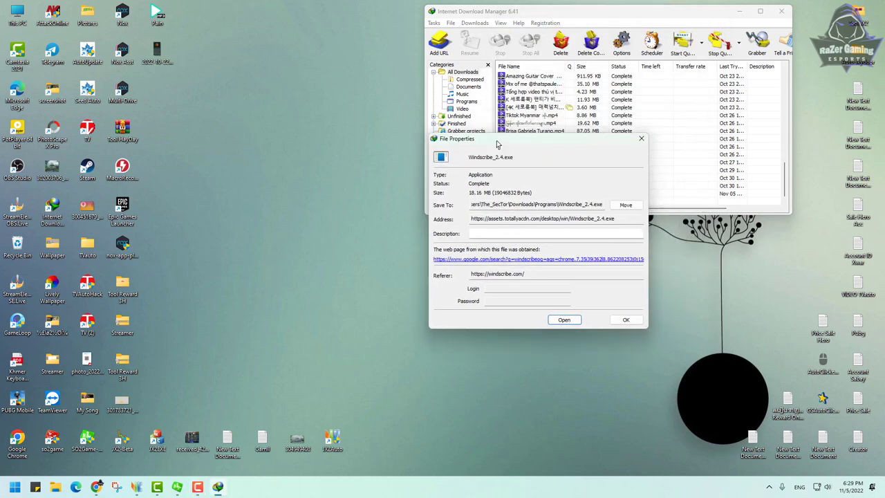
pyautogui.click(640, 136)
# Look through the Downloads folder and the local disks C, D and E in This PC.
pyautogui.doubleClick(16, 18)
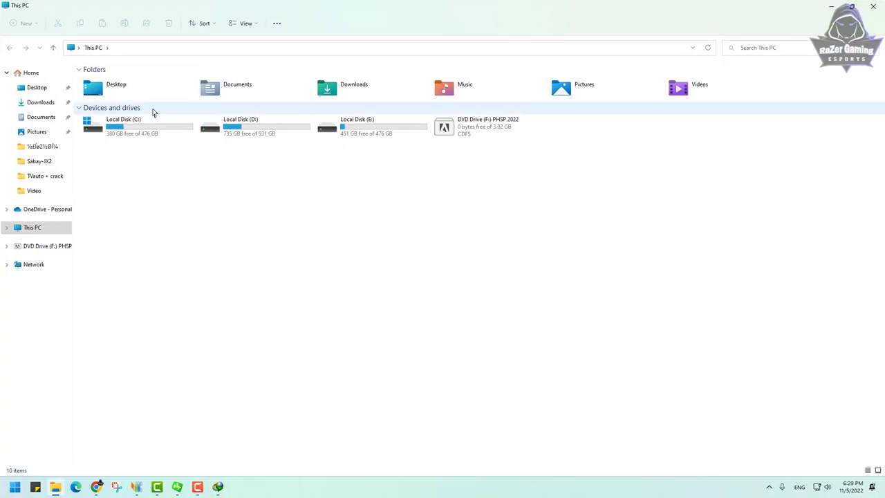
pyautogui.click(40, 102)
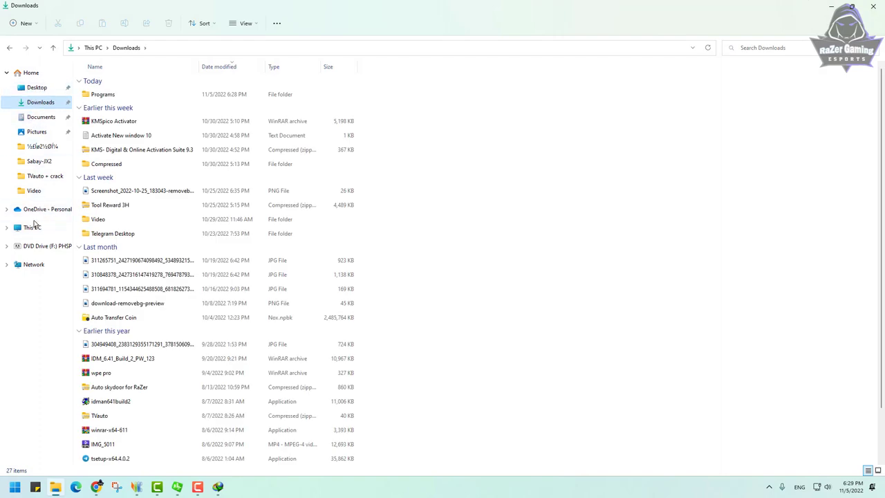
pyautogui.click(30, 227)
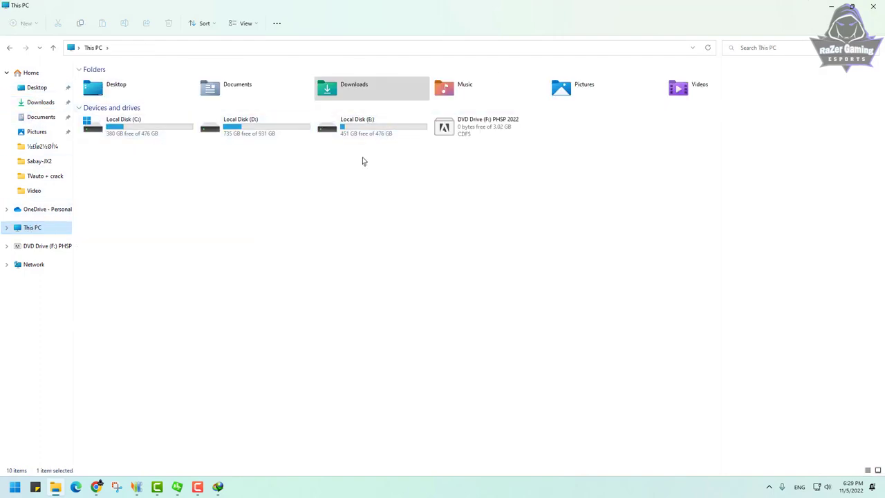
pyautogui.moveTo(387, 156); pyautogui.dragTo(115, 118)
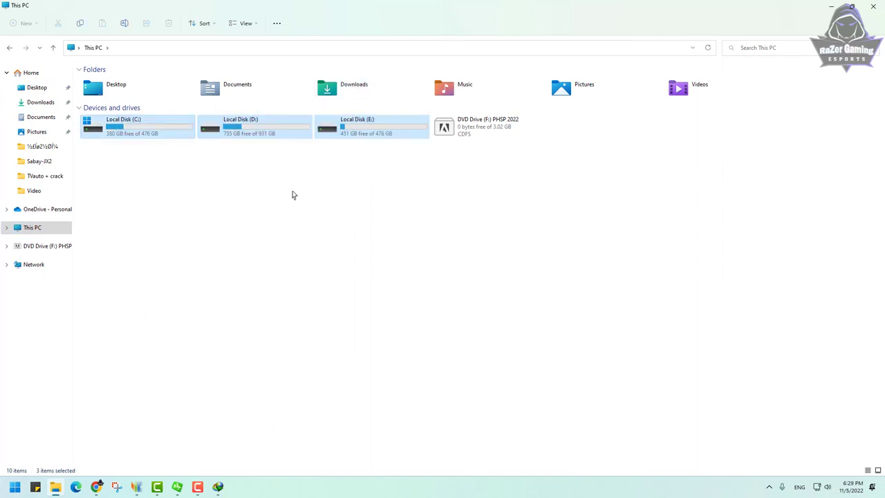
pyautogui.click(332, 191)
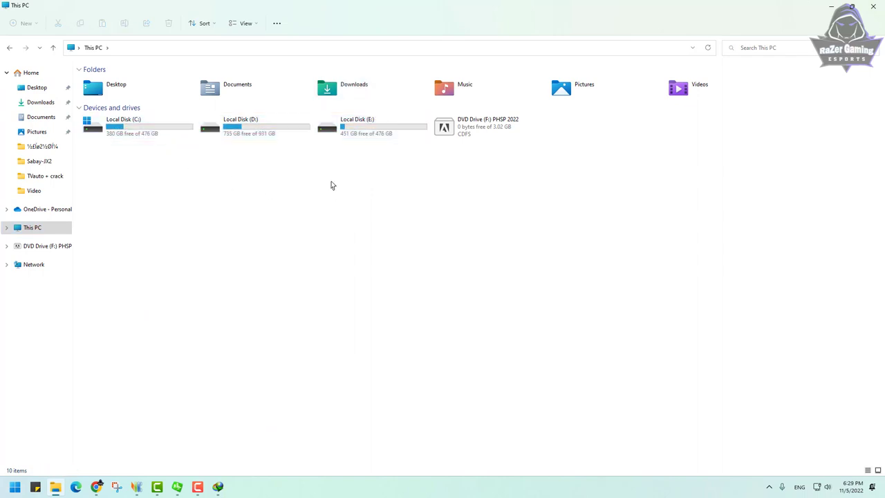
pyautogui.click(362, 130)
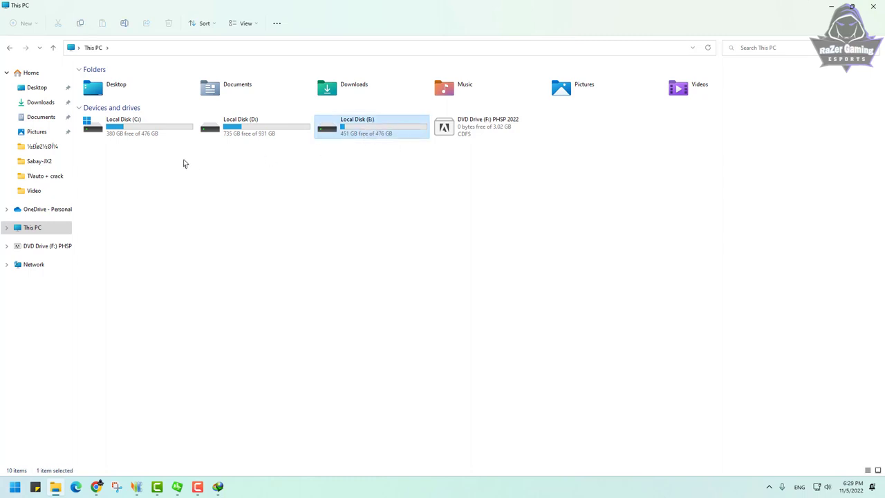
pyautogui.click(253, 131)
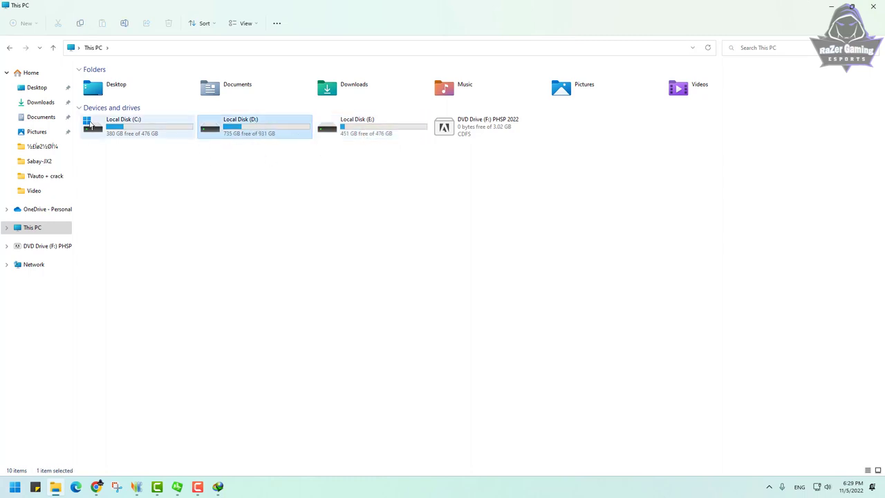
# Run the Windscribe_2.4 installer from the Programs folder inside Downloads.
pyautogui.click(40, 102)
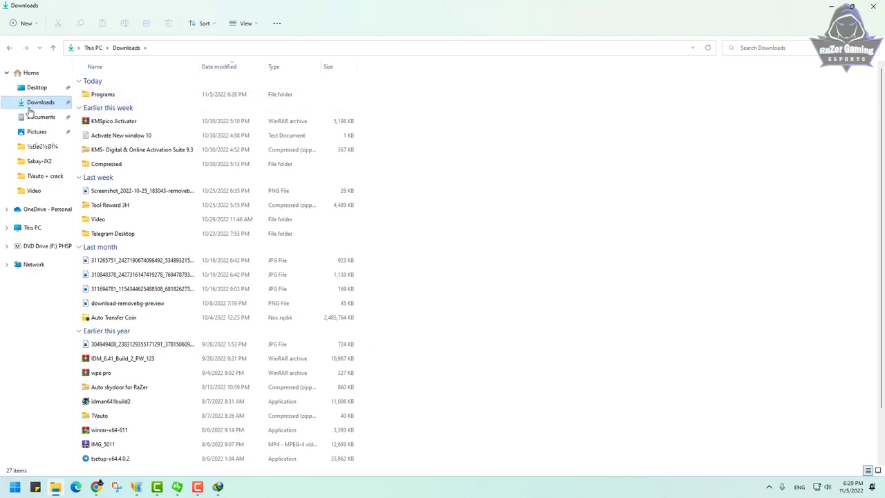
pyautogui.doubleClick(104, 95)
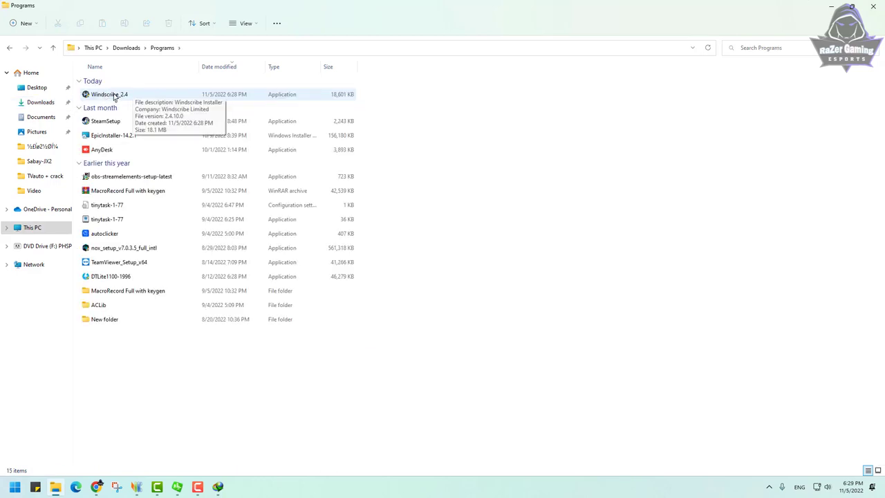
pyautogui.doubleClick(116, 95)
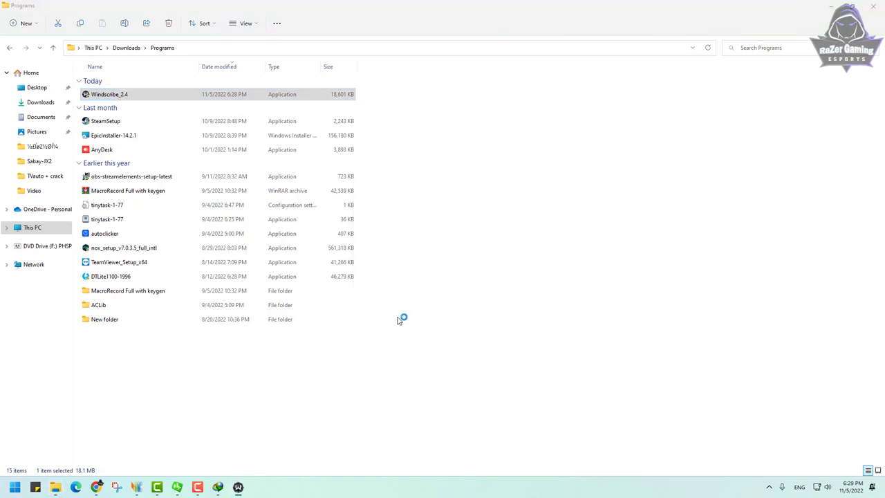
# Install Windscribe with the default settings and close Internet Download Manager while it installs.
pyautogui.click(832, 5)
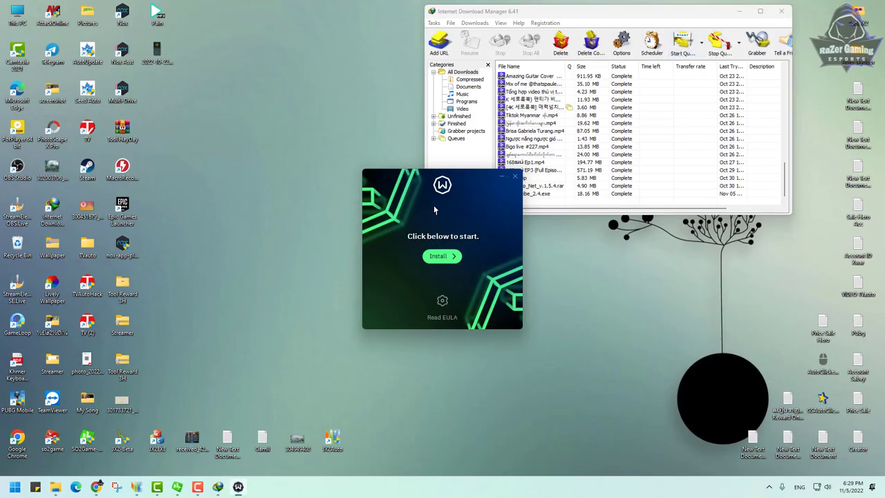
pyautogui.moveTo(406, 192); pyautogui.dragTo(253, 125)
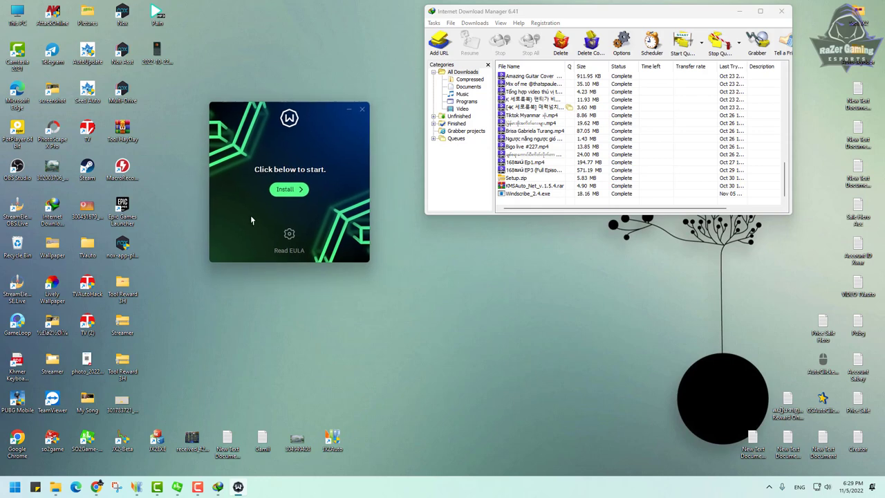
pyautogui.click(287, 189)
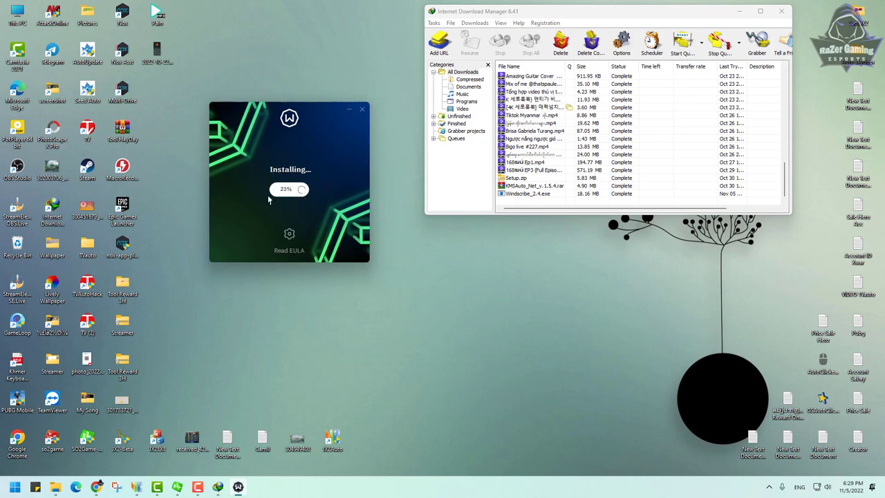
pyautogui.moveTo(602, 11); pyautogui.dragTo(519, 149)
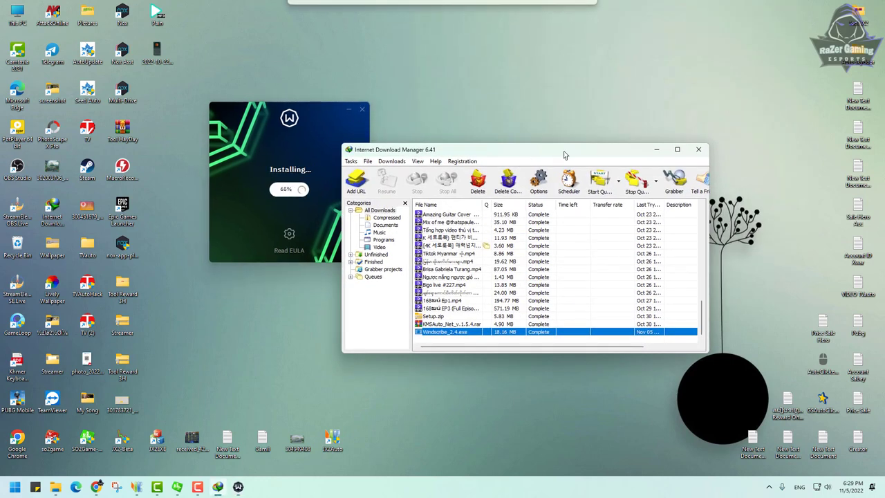
pyautogui.click(698, 151)
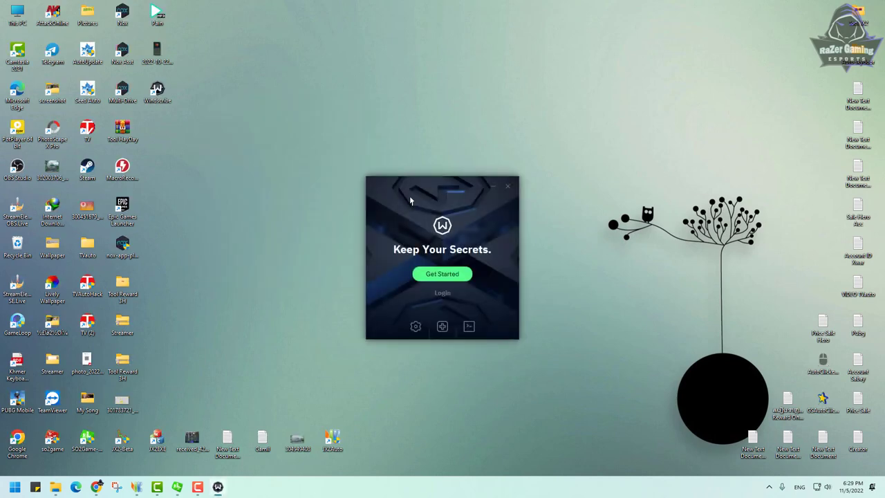
# Get started with a new Windscribe account and enter the chosen username in the sign-up form.
pyautogui.click(441, 276)
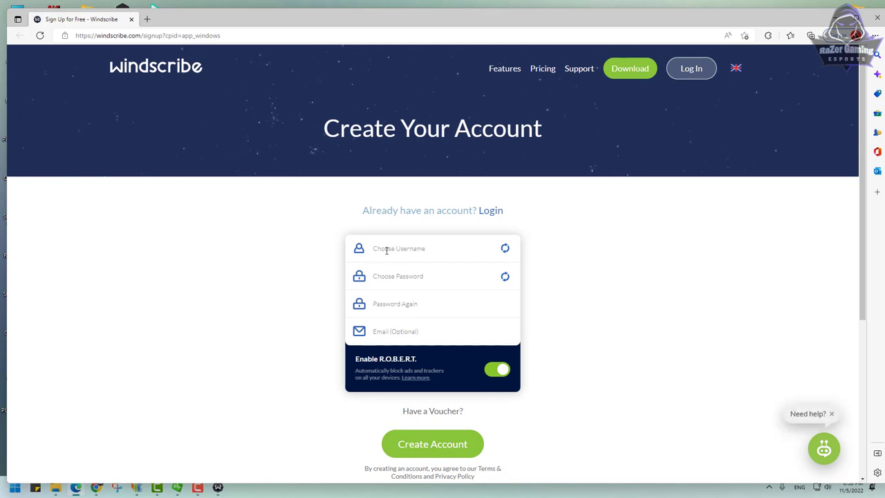
pyautogui.click(387, 251)
pyautogui.write('razer')
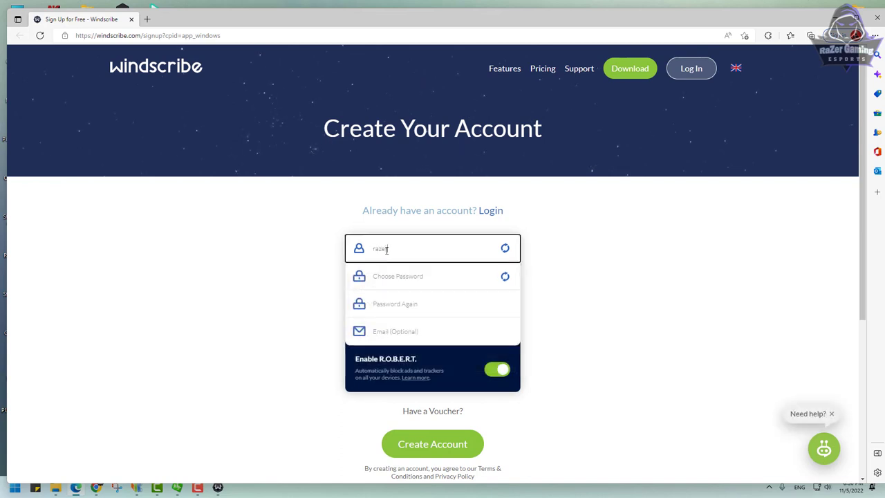
pyautogui.press('BackSpace')
pyautogui.press('BackSpace')
pyautogui.press('BackSpace')
pyautogui.write('sabar')
pyautogui.write('razer')
# Enter the new account password and repeat it in the confirmation field of the sign-up form.
pyautogui.click(398, 279)
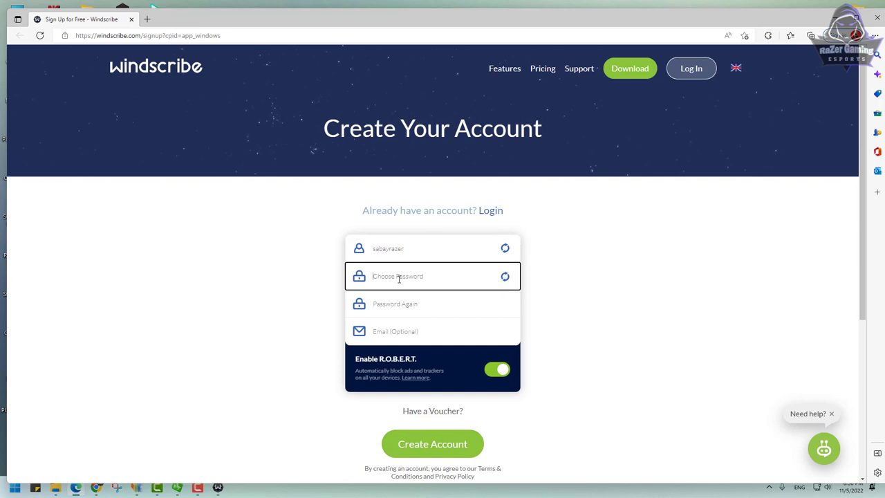
pyautogui.write('s')
pyautogui.click(399, 308)
pyautogui.write('s')
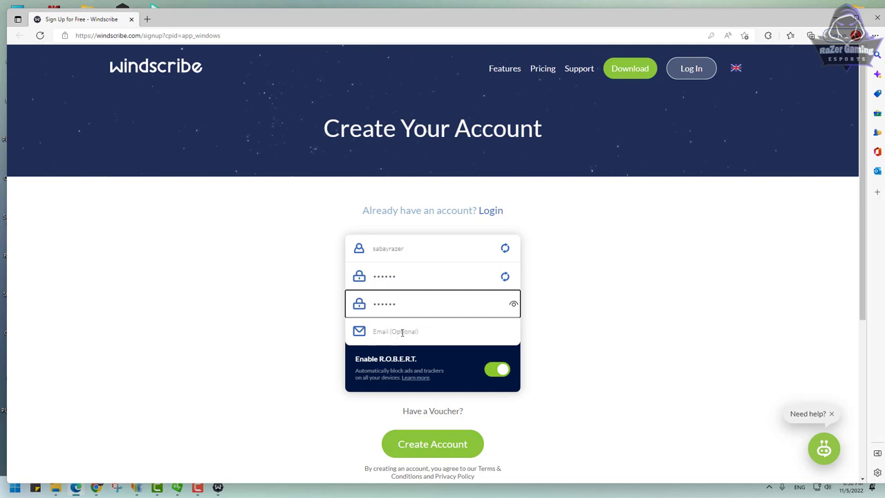
# Try to create the account with the email field left empty.
pyautogui.click(277, 323)
pyautogui.scroll(-2, 421, 321)
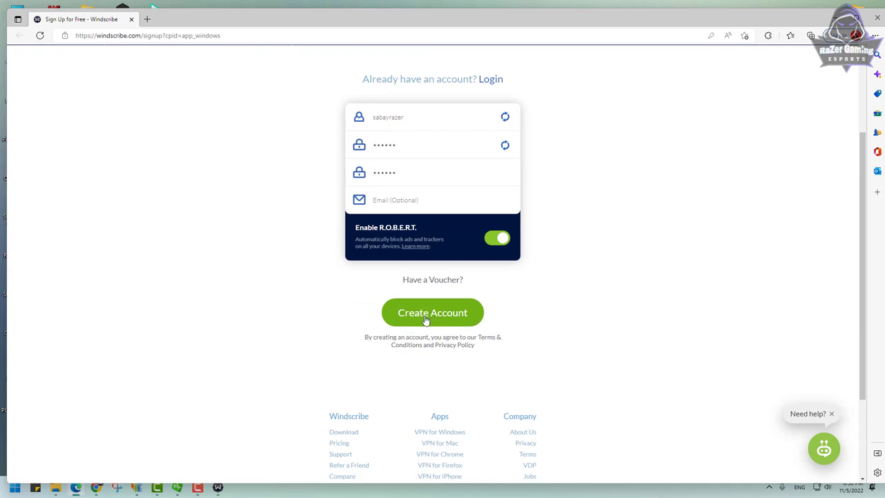
pyautogui.click(426, 318)
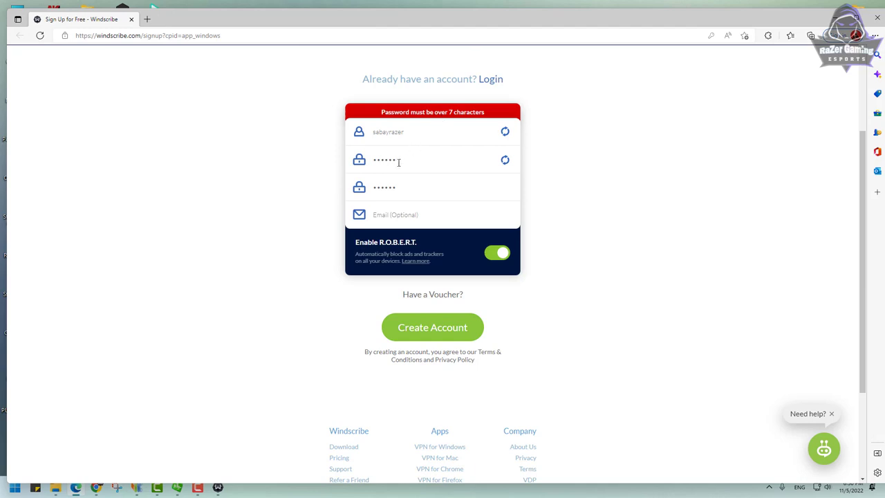
# Replace the account password with one longer than 7 characters and repeat it in the confirmation field.
pyautogui.moveTo(408, 160); pyautogui.dragTo(322, 160)
pyautogui.write('•••')
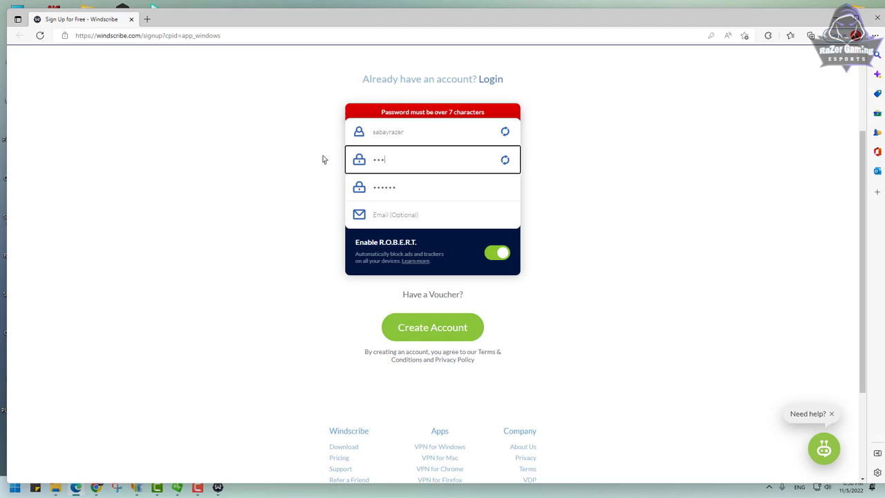
pyautogui.write('•••••')
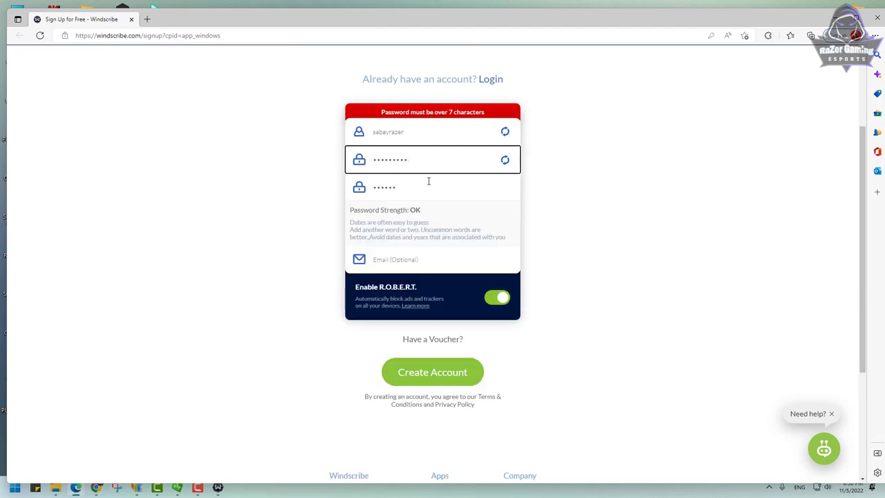
pyautogui.moveTo(420, 187); pyautogui.dragTo(281, 186)
pyautogui.write('•••')
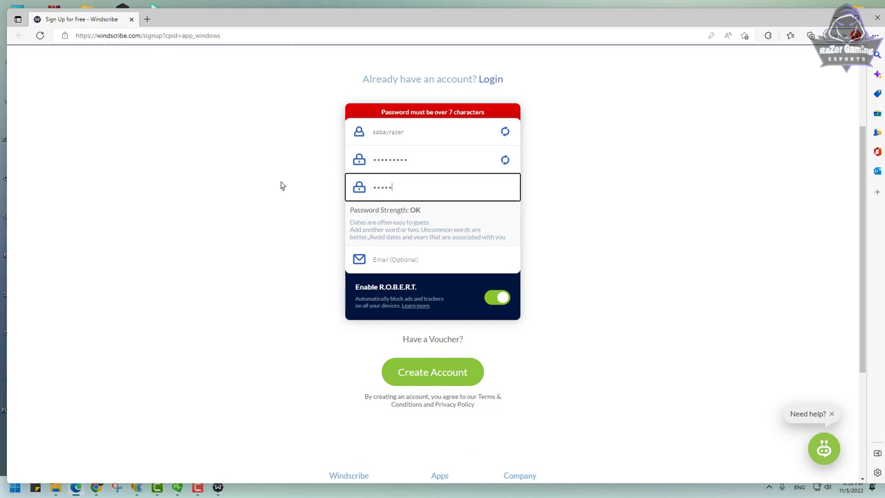
pyautogui.write('•')
pyautogui.click(645, 265)
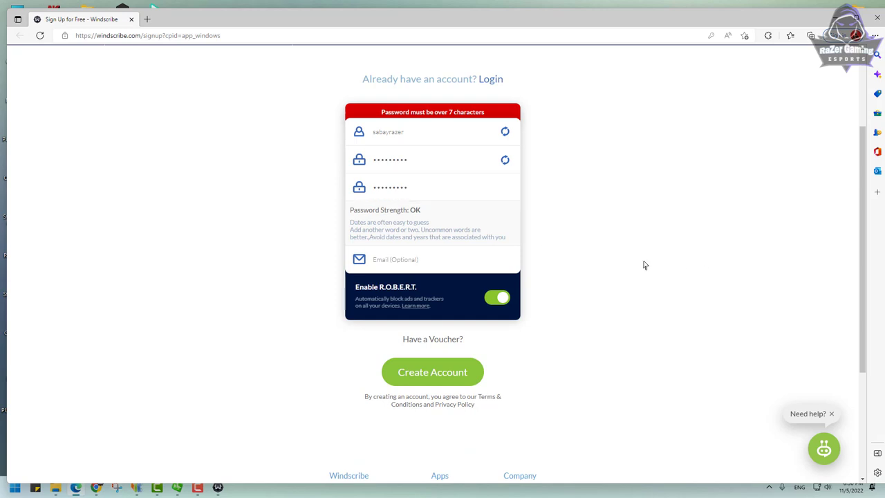
# Create the account, choosing to sign up anyway without an email, and complete the captcha.
pyautogui.click(427, 379)
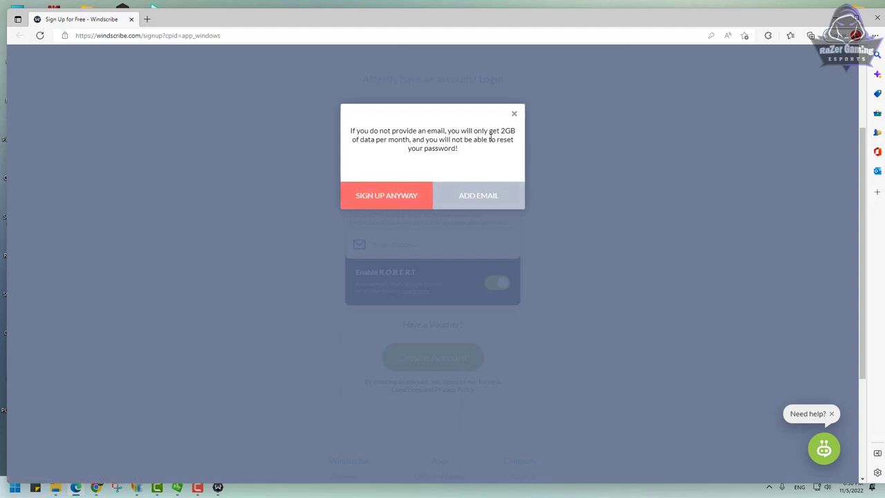
pyautogui.click(386, 196)
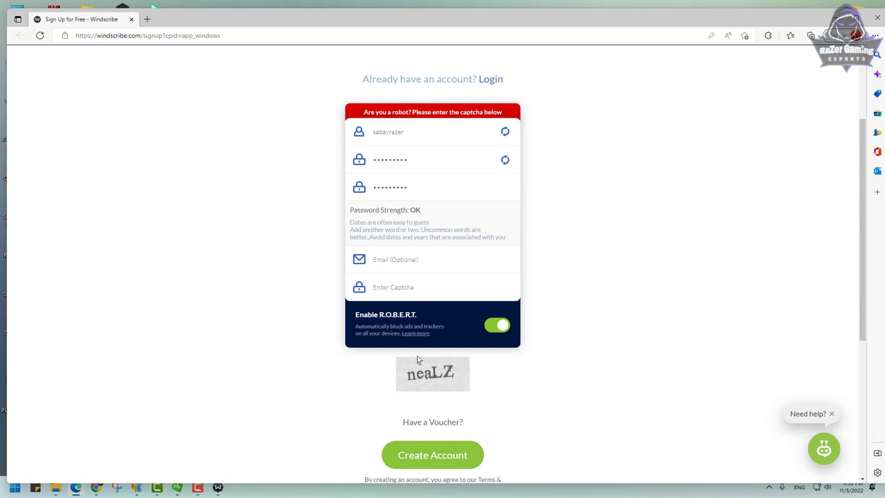
pyautogui.click(395, 287)
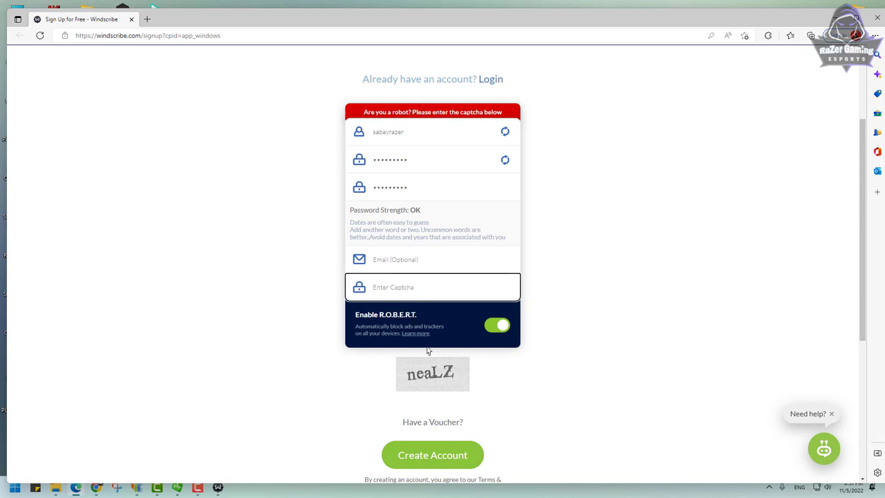
pyautogui.write('neaLZ')
pyautogui.click(435, 457)
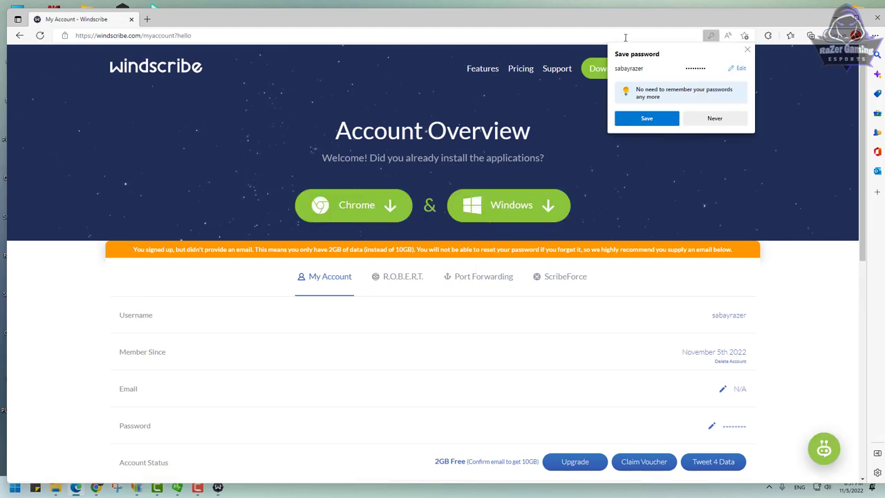
# Minimize the browser and log in to the Windscribe app with the new account's username and password.
pyautogui.moveTo(818, 18); pyautogui.dragTo(797, 111)
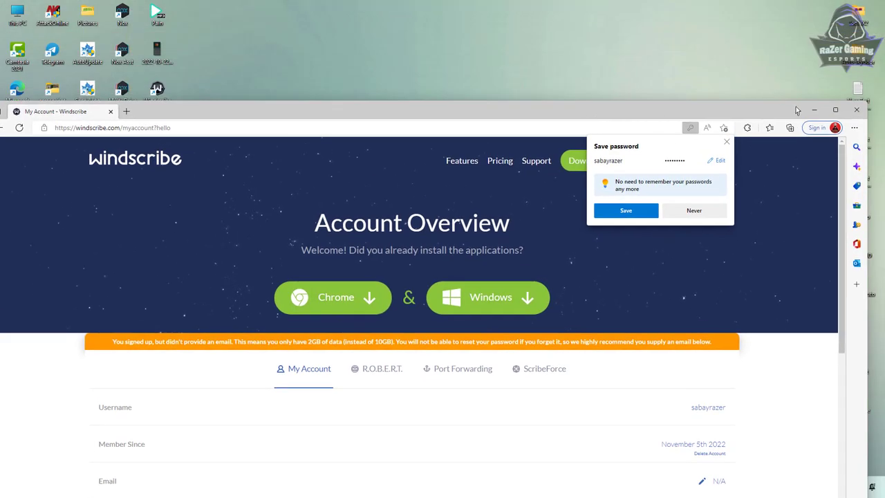
pyautogui.click(813, 110)
pyautogui.click(813, 110)
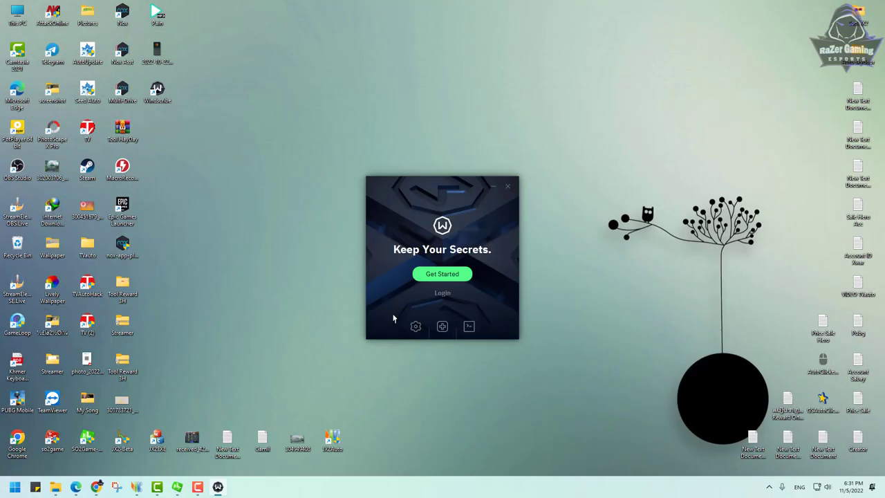
pyautogui.click(443, 293)
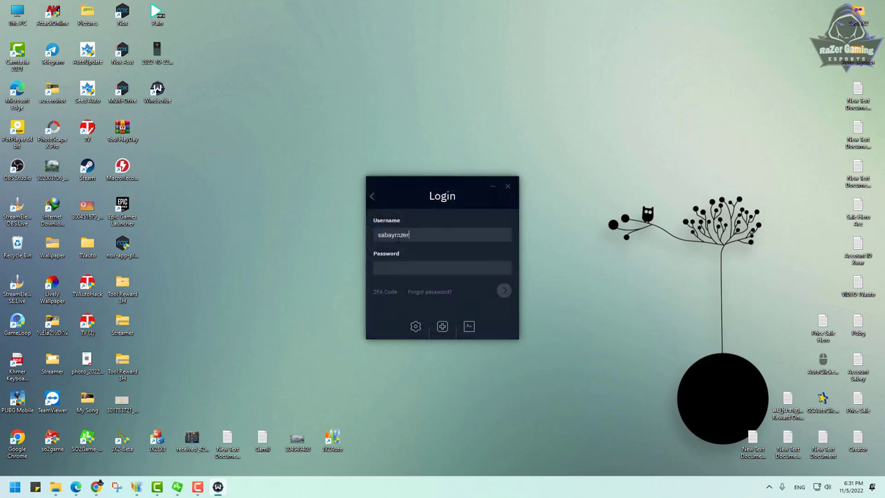
pyautogui.write('a')
pyautogui.press('Return')
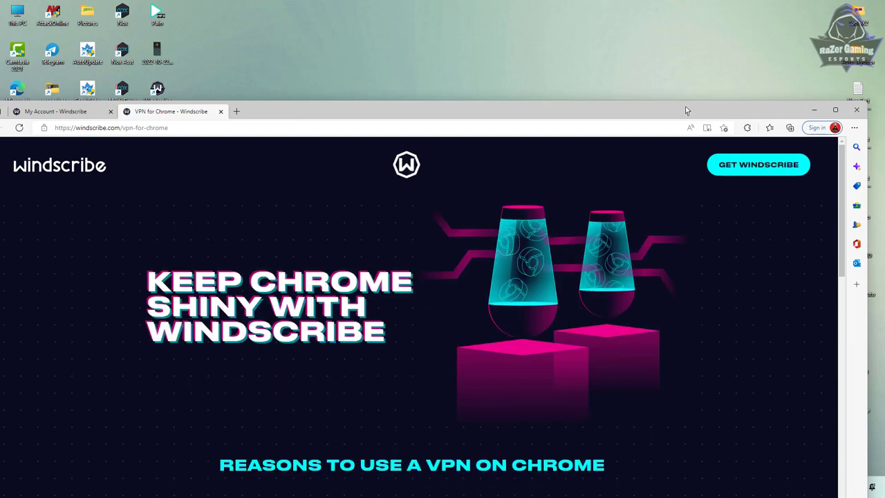
# Minimize the browser page about VPN for Chrome and move the Windscribe window away from the desktop's centre.
pyautogui.moveTo(687, 111); pyautogui.dragTo(687, 70)
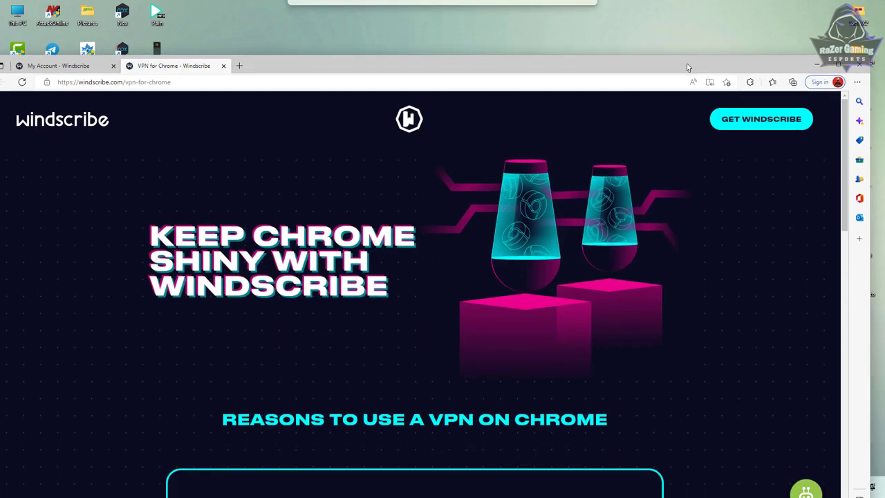
pyautogui.click(814, 68)
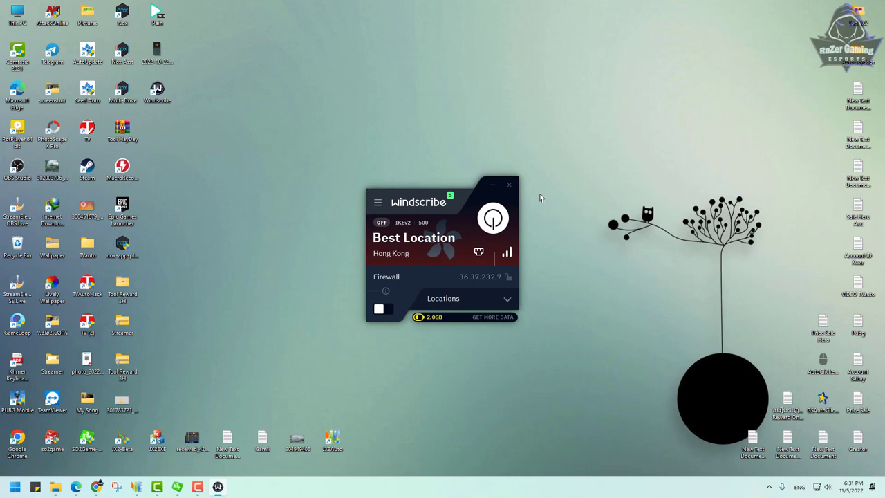
pyautogui.moveTo(470, 198); pyautogui.dragTo(717, 101)
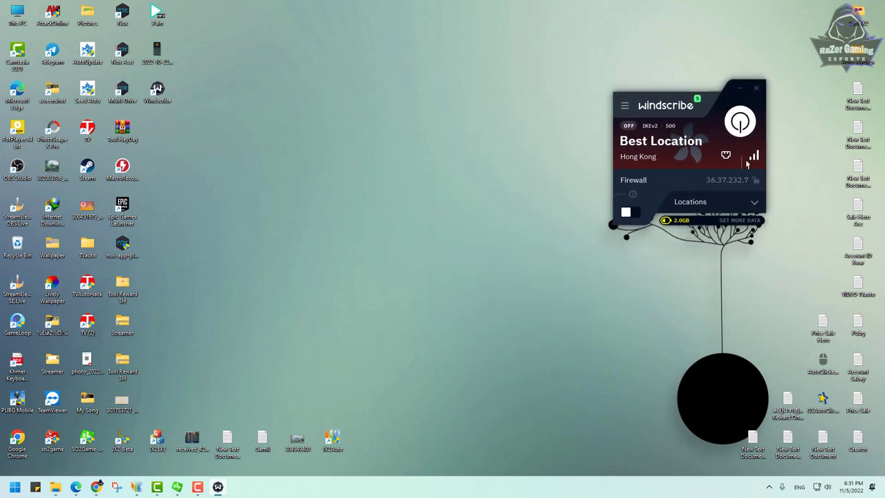
# Find Hong Kong in the Windscribe locations and connect to its Victoria server.
pyautogui.click(755, 207)
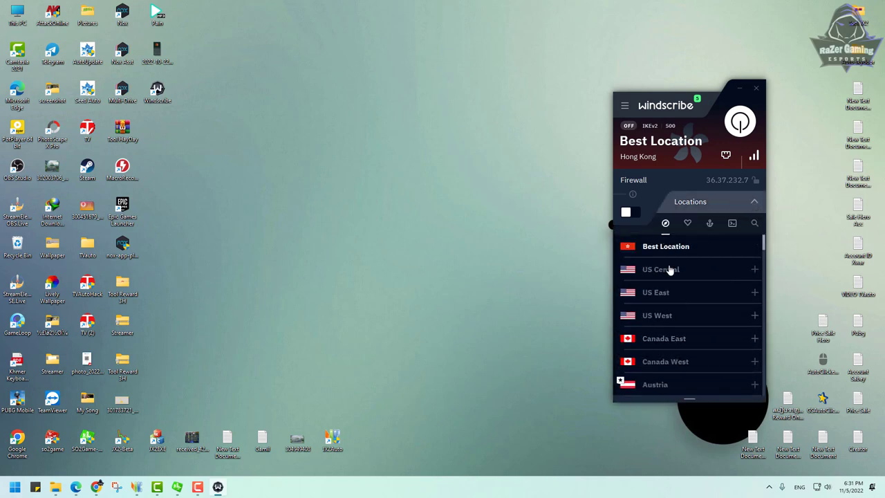
pyautogui.scroll(-3, 675, 287)
pyautogui.scroll(-1, 675, 287)
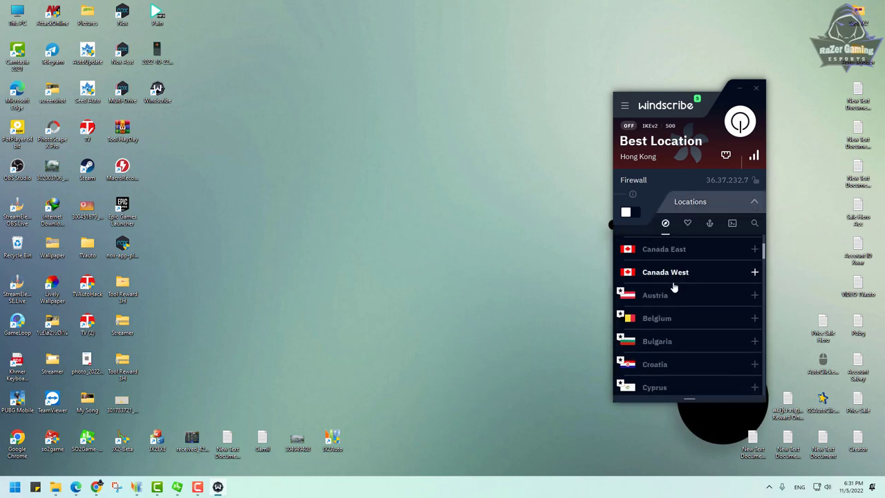
pyautogui.scroll(-8, 675, 287)
pyautogui.scroll(-18, 674, 287)
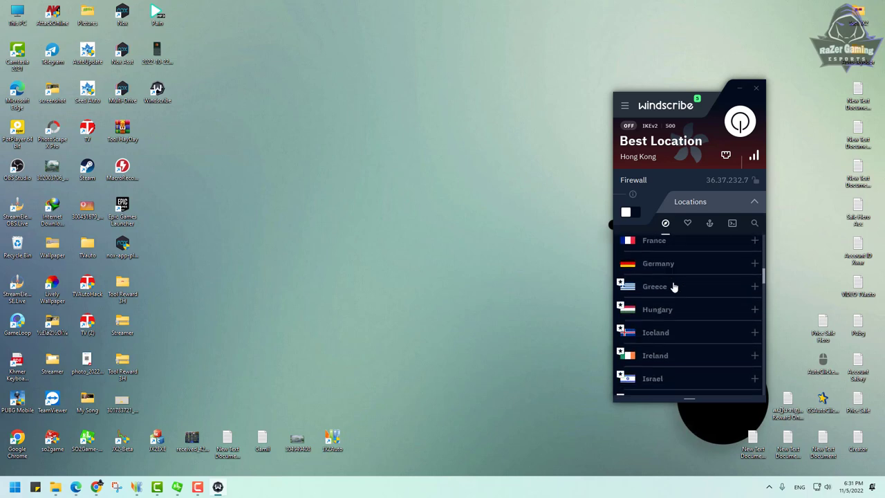
pyautogui.scroll(-9, 674, 289)
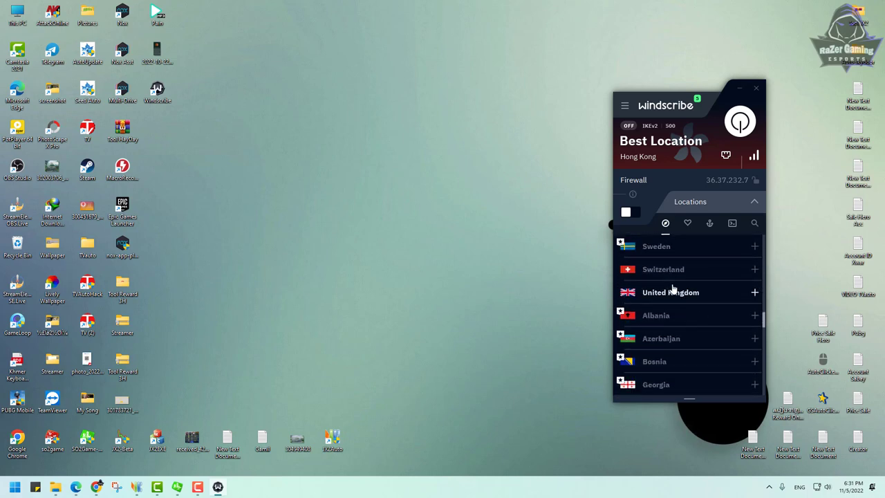
pyautogui.scroll(-5, 674, 289)
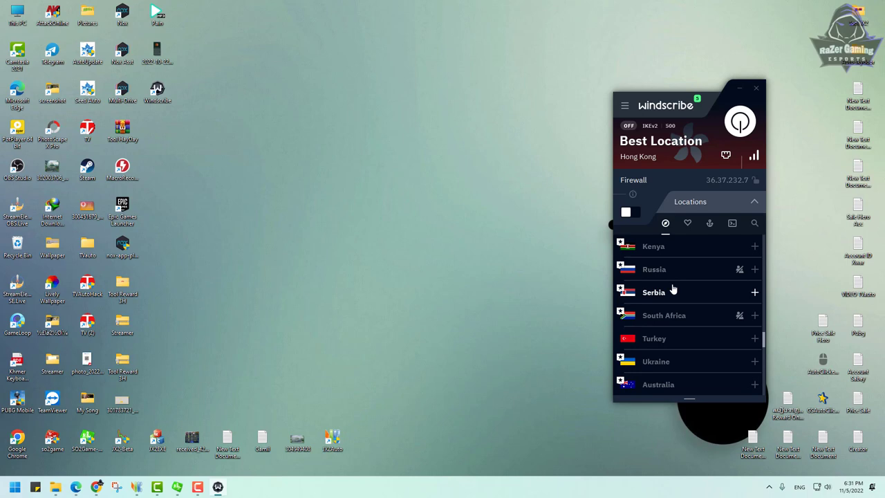
pyautogui.scroll(-9, 673, 289)
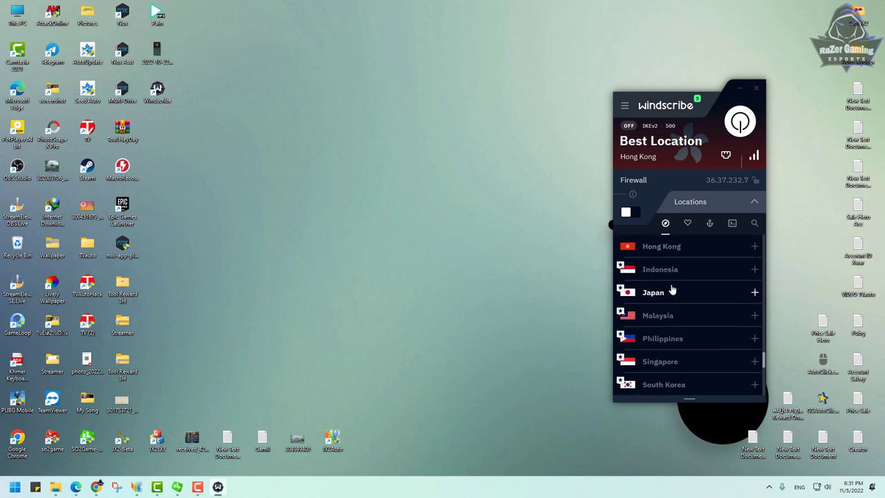
pyautogui.click(656, 248)
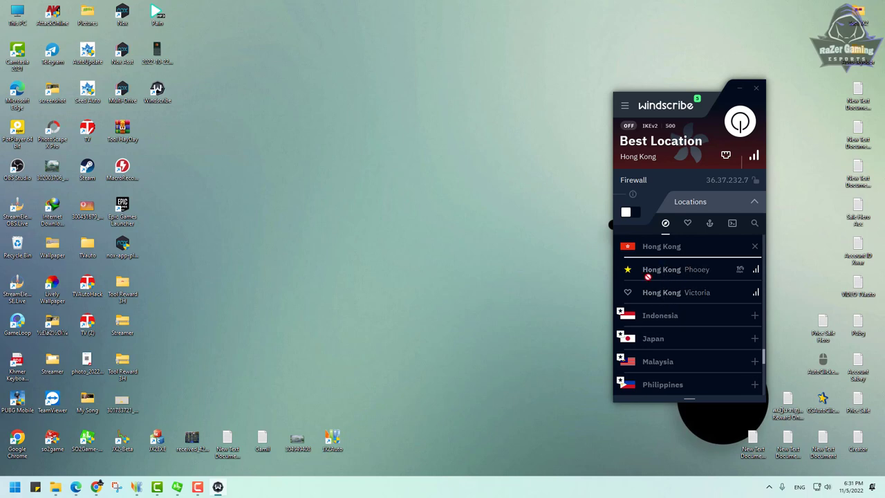
pyautogui.click(662, 253)
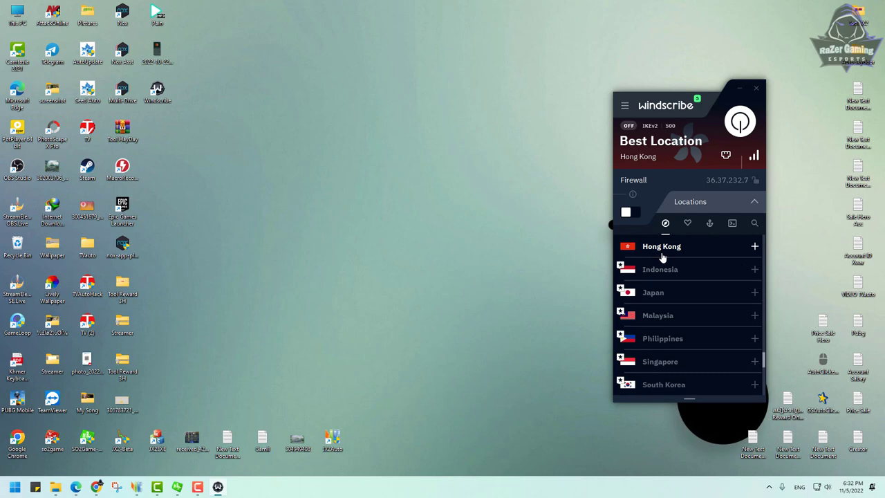
pyautogui.click(659, 254)
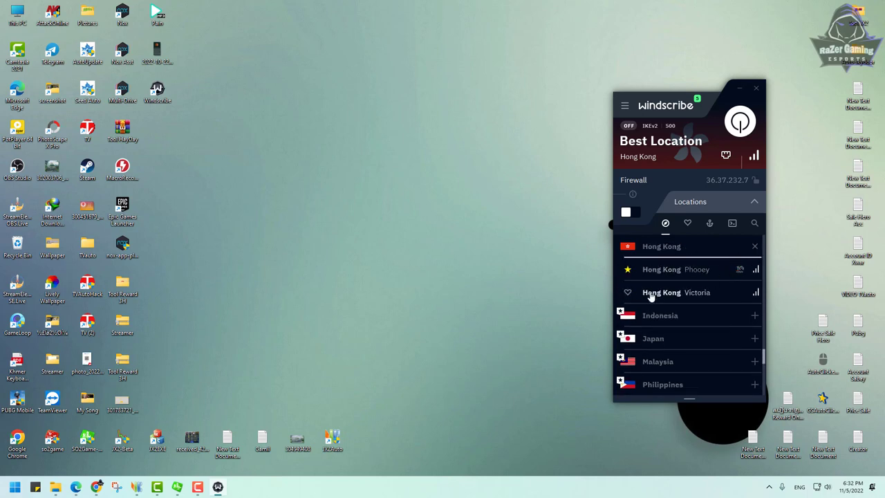
pyautogui.click(675, 293)
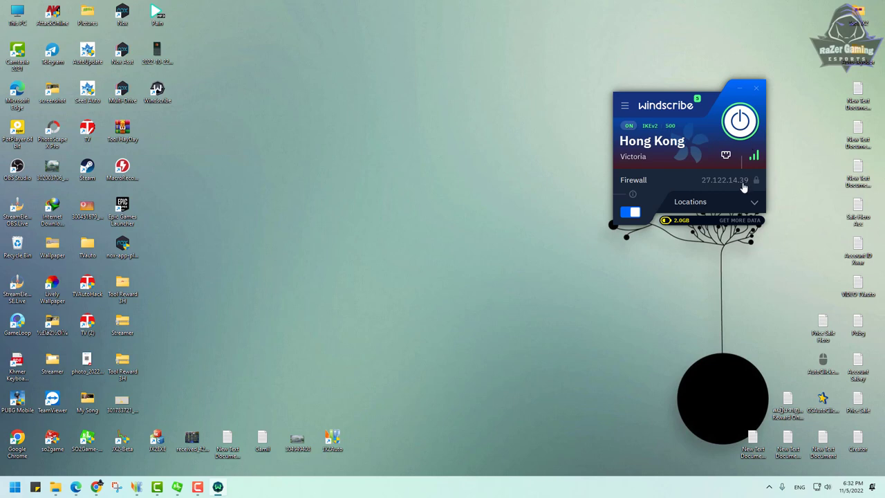
# Switch to JX Online II, move its window clear of Windscribe, and dismiss the failed server connection message.
pyautogui.click(177, 487)
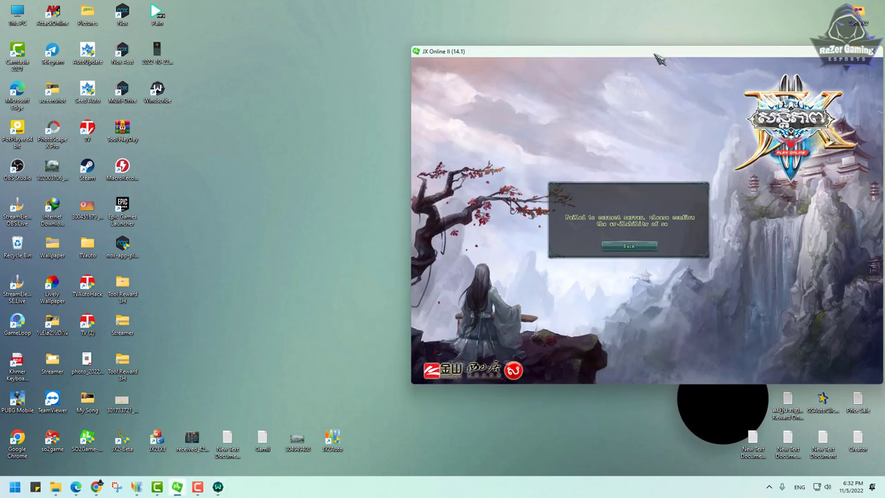
pyautogui.moveTo(654, 52); pyautogui.dragTo(292, 21)
pyautogui.click(283, 215)
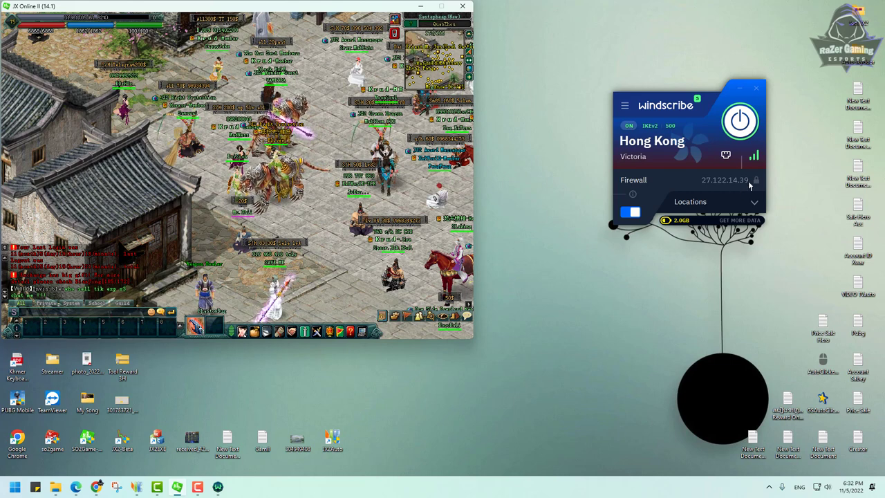
# Look through the other Windscribe locations around Vietnam and move the window farther from the game.
pyautogui.click(751, 202)
pyautogui.scroll(-10, 674, 335)
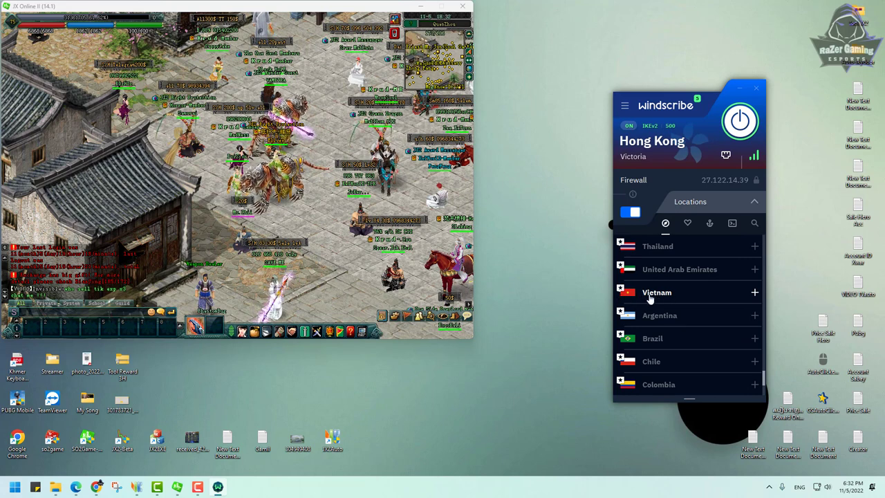
pyautogui.moveTo(718, 109); pyautogui.dragTo(826, 82)
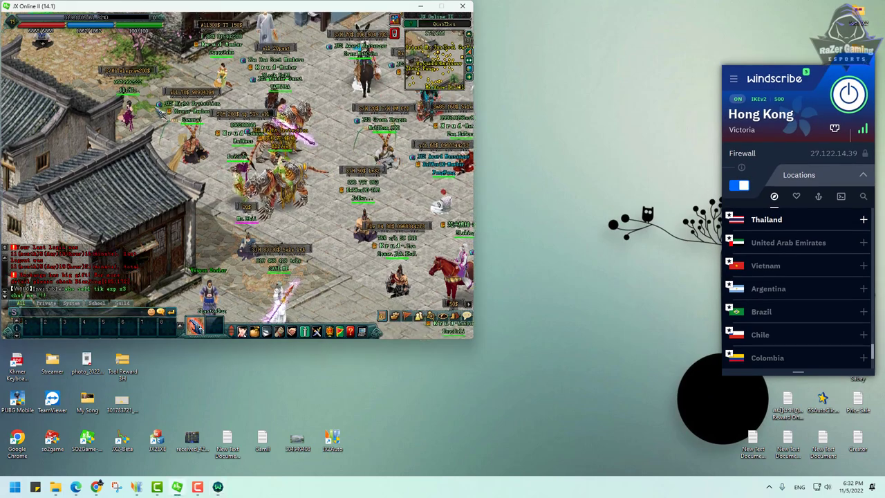
# Open the system menu in JX Online II.
pyautogui.press('Escape')
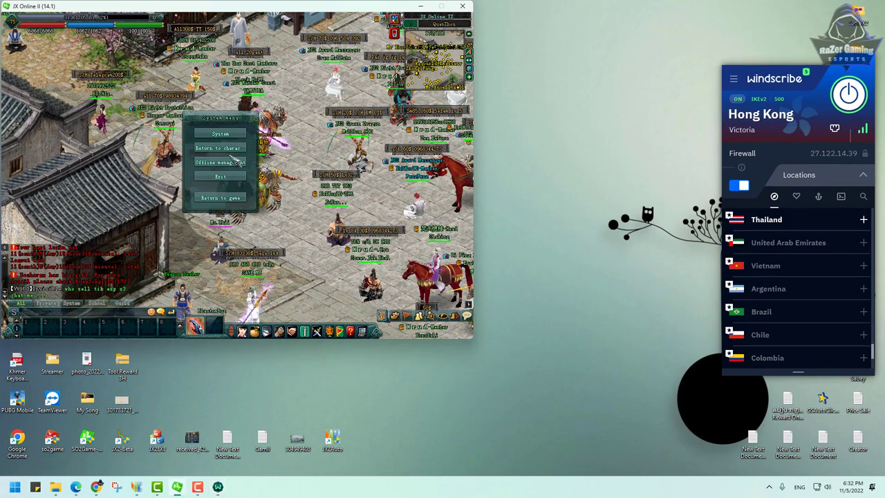